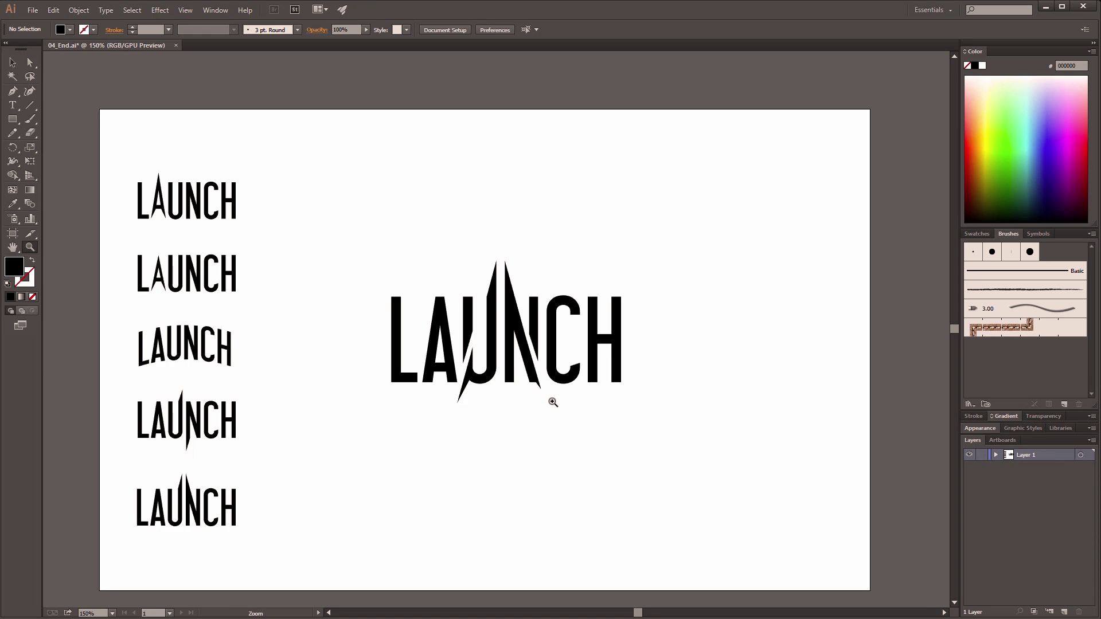
Step: Zoom to 300% on the large LAUNCH logo with the rocket through the U
{"action": "left_click", "coordinate": [553, 402]}
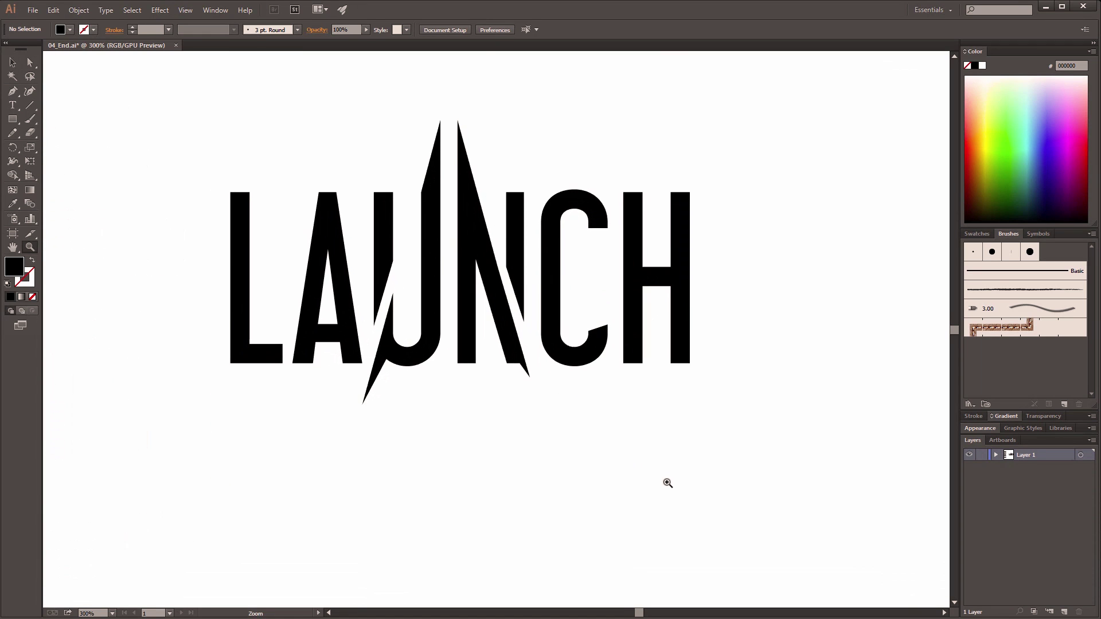